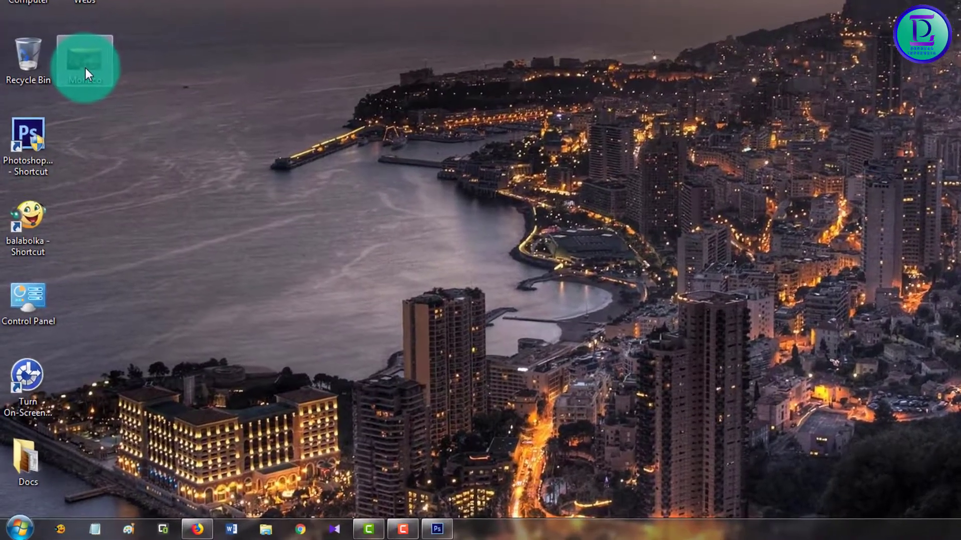
# Step: Check in Monaco.jpeg's Details properties that it measures 2560 x 1600, then cancel
pyautogui.rightClick(88, 53)
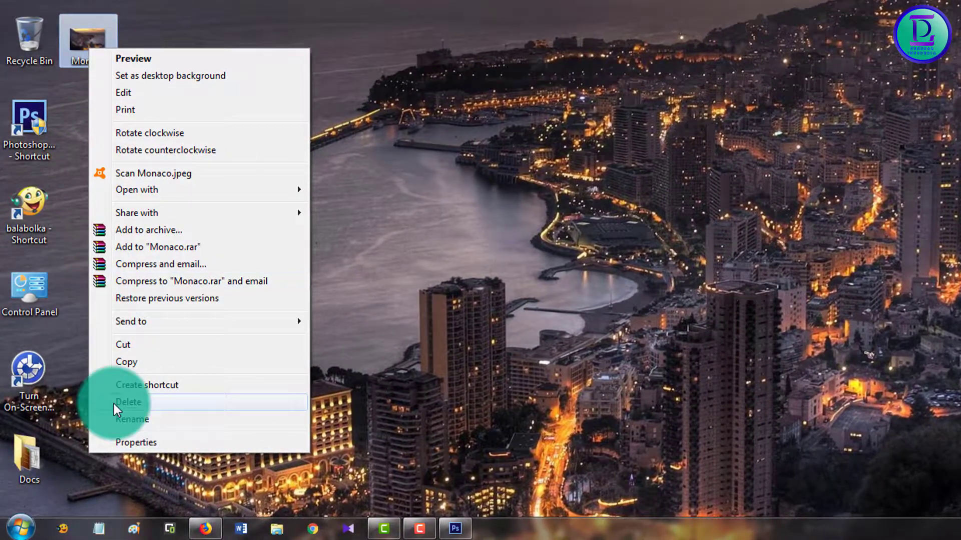
pyautogui.click(128, 440)
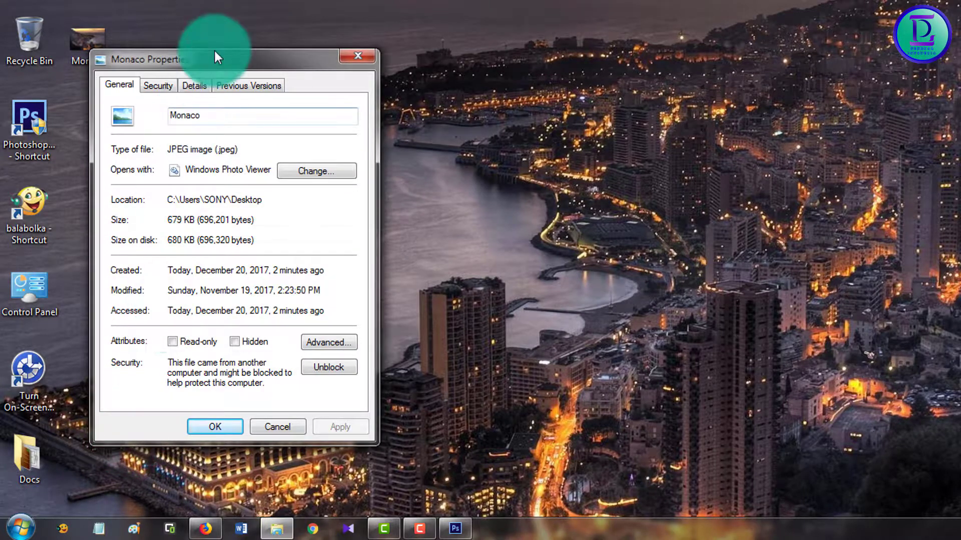
pyautogui.click(191, 86)
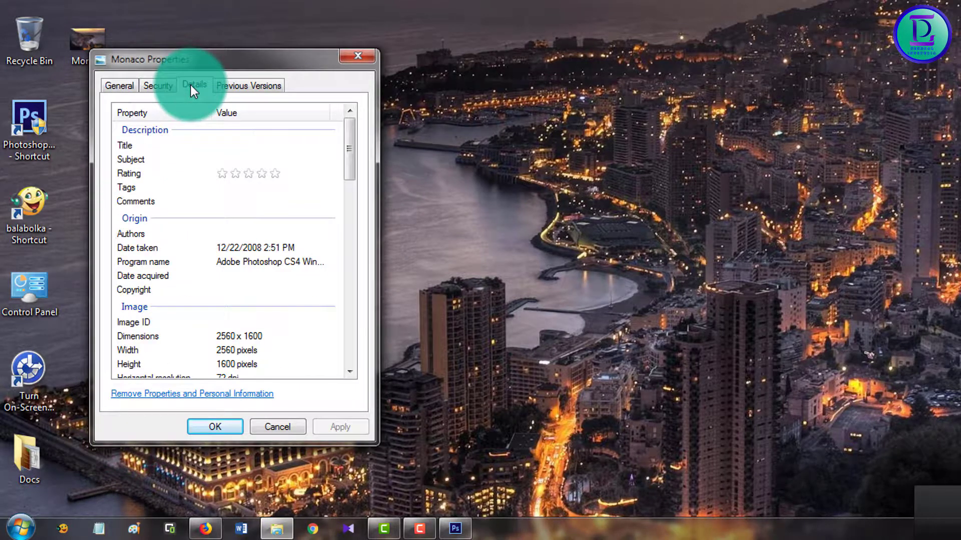
pyautogui.click(218, 335)
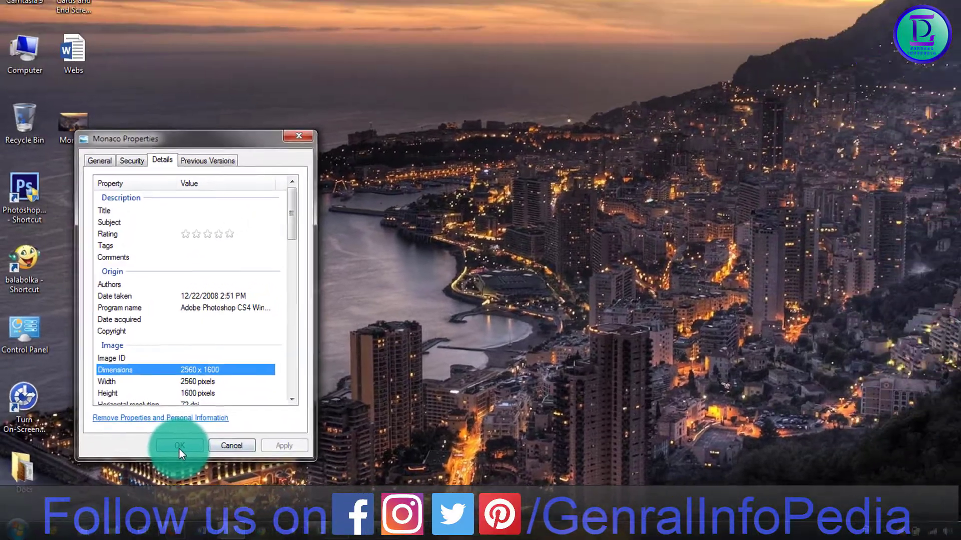
pyautogui.click(213, 429)
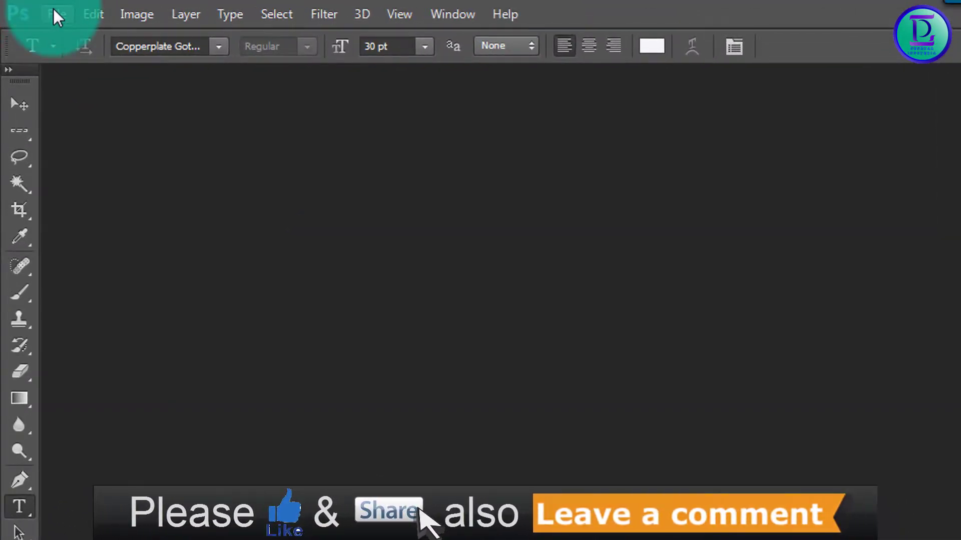
# Step: Open Monaco.jpeg from the Desktop in Photoshop
pyautogui.click(54, 14)
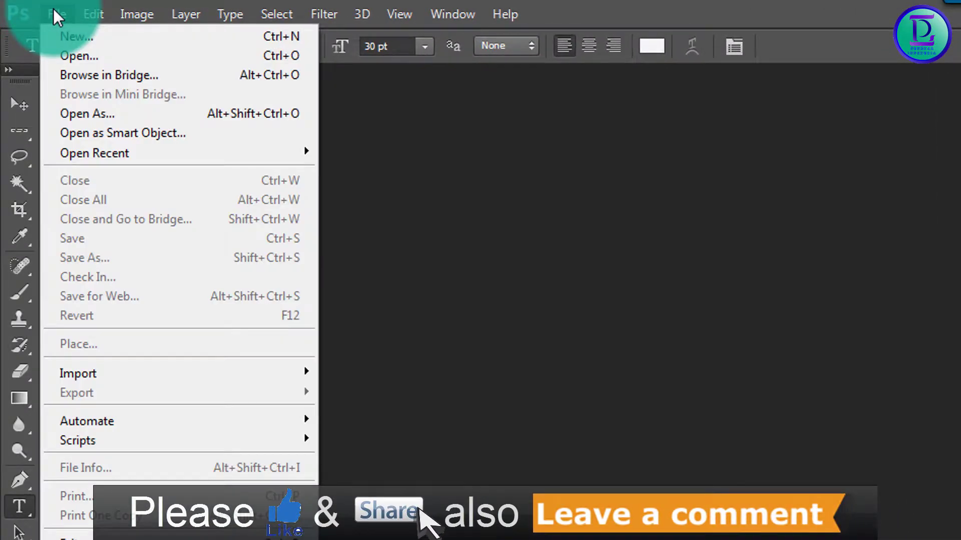
pyautogui.click(71, 56)
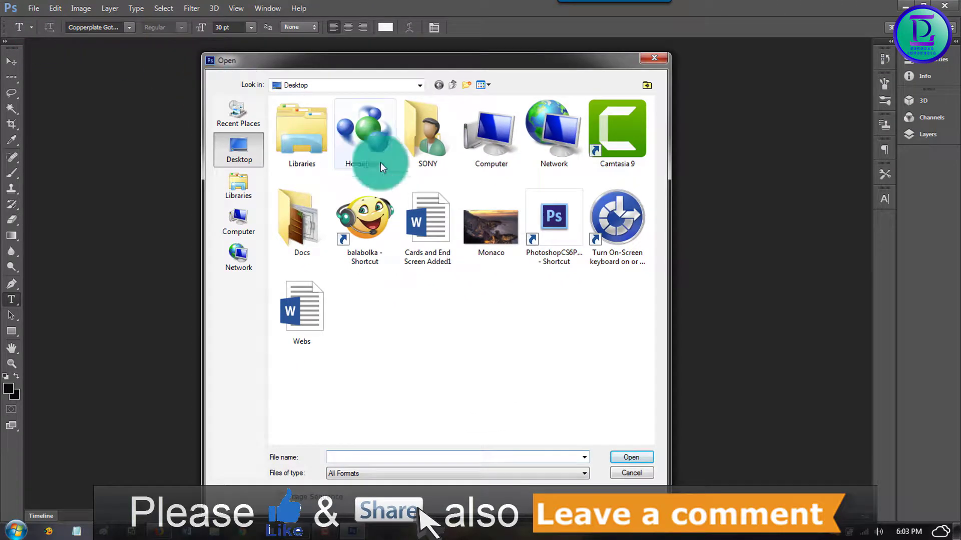
pyautogui.doubleClick(489, 232)
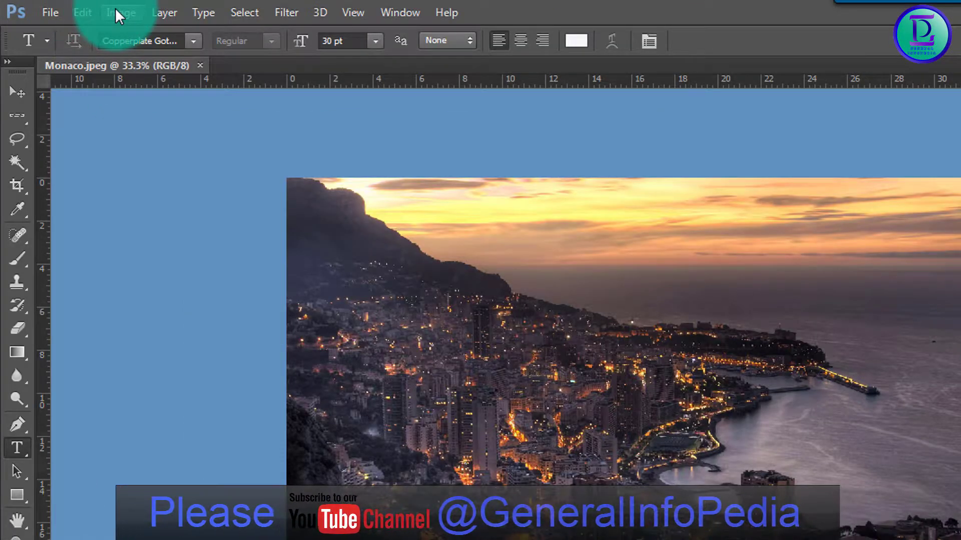
# Step: Resize Monaco.jpeg from 2560 x 1600 to 1920 x 1080 pixels with proportions unconstrained
pyautogui.click(115, 9)
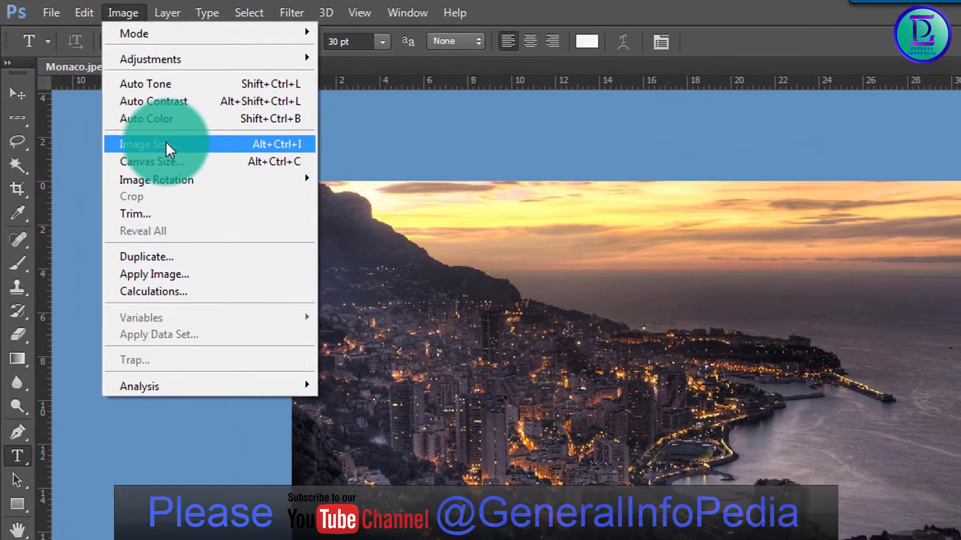
pyautogui.click(166, 146)
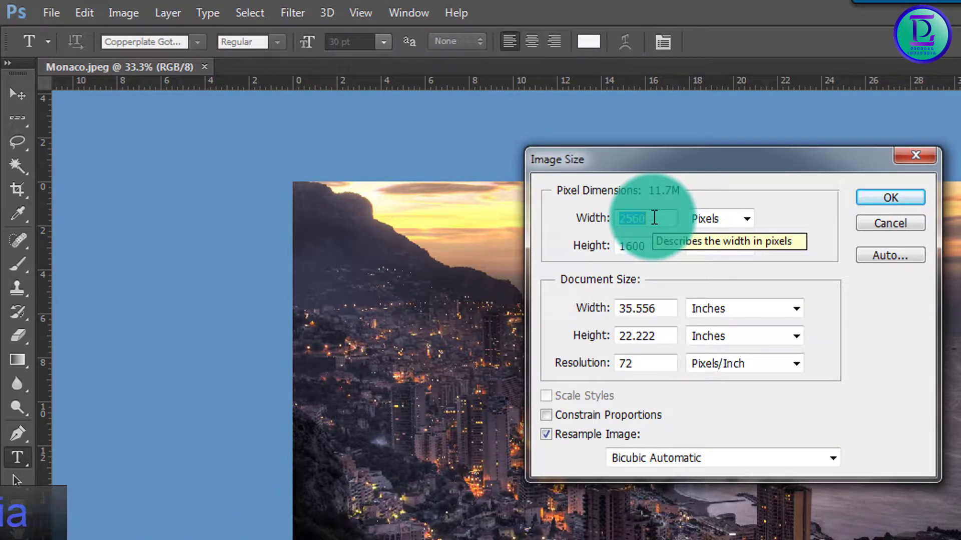
pyautogui.press('BackSpace')
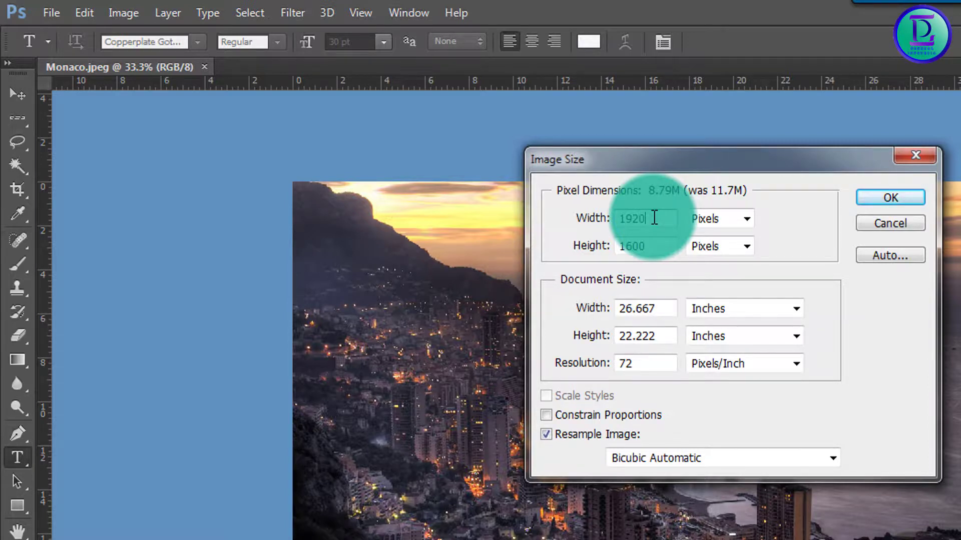
pyautogui.press('Tab')
pyautogui.write('1')
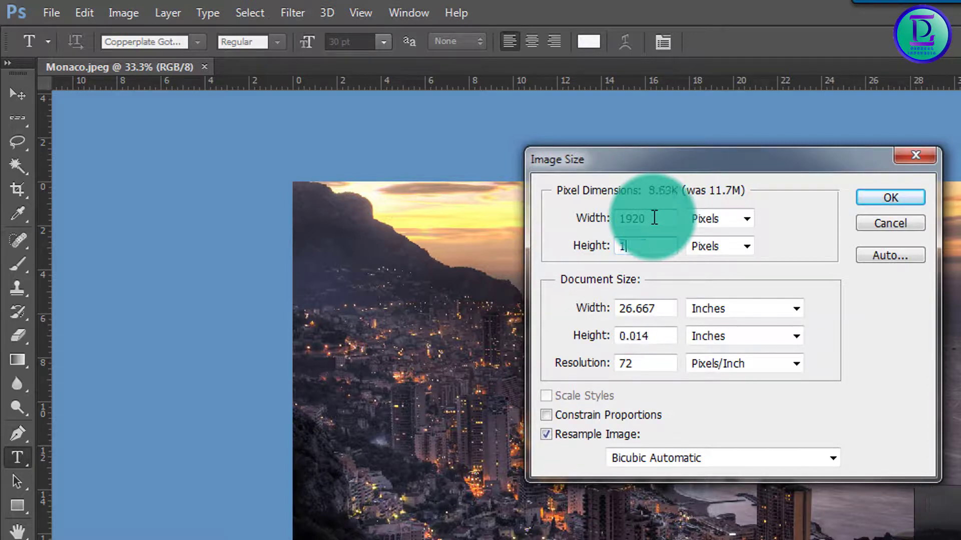
pyautogui.write('080')
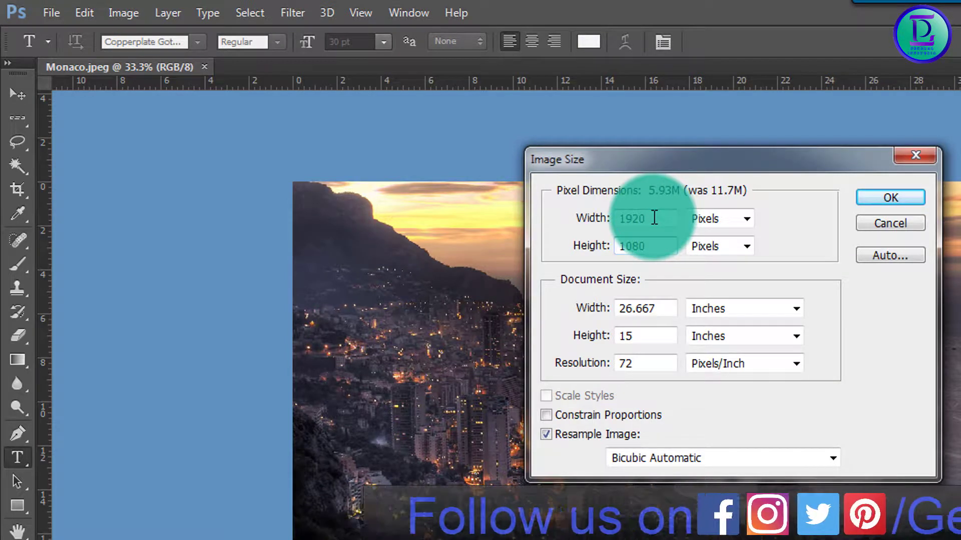
pyautogui.press('Tab')
pyautogui.press('Tab')
pyautogui.press('Tab')
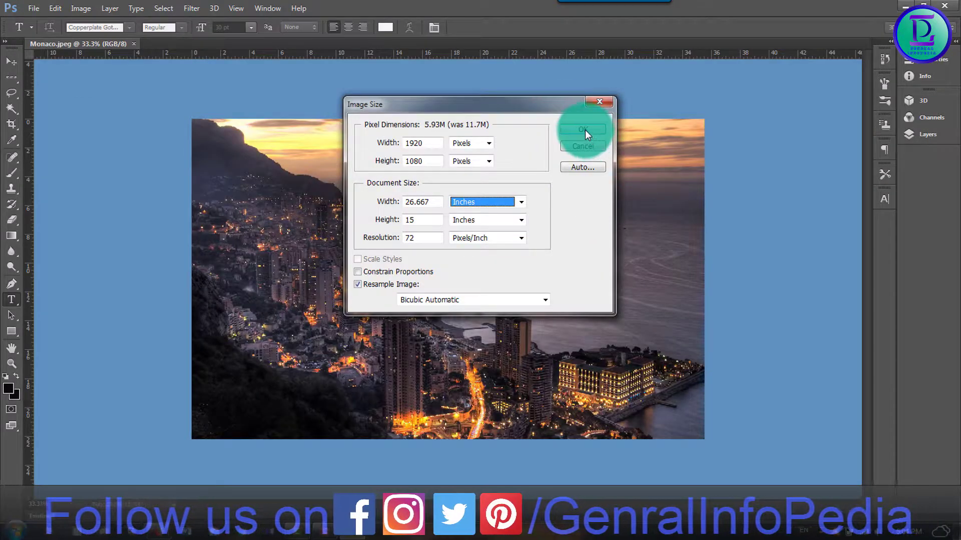
pyautogui.click(584, 130)
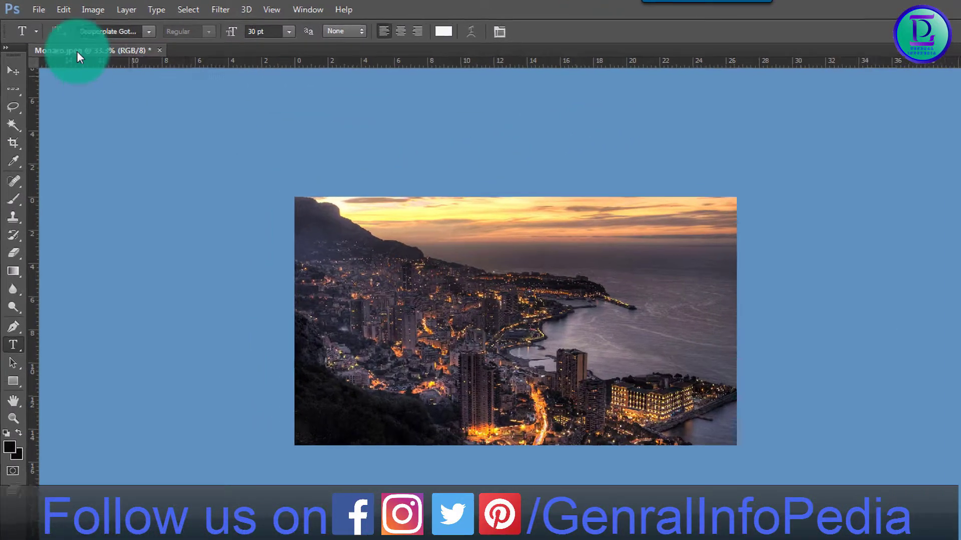
# Step: Change the image resolution from 72 pixels/inch in Image Size and apply it
pyautogui.click(125, 12)
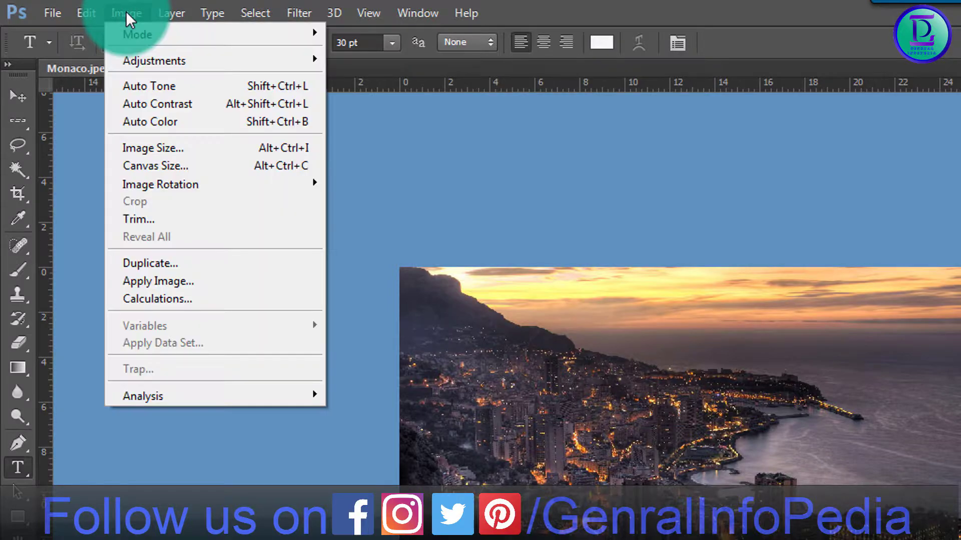
pyautogui.click(152, 147)
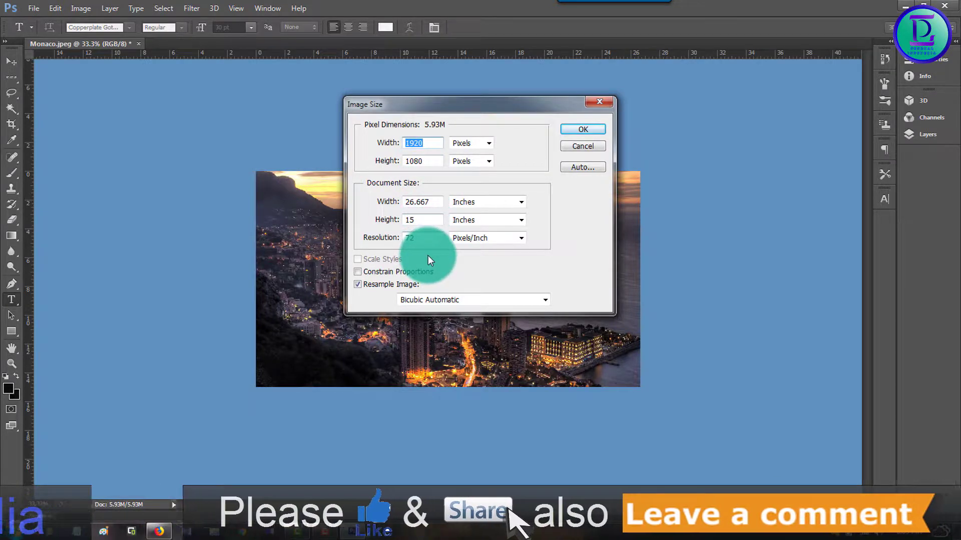
pyautogui.click(427, 239)
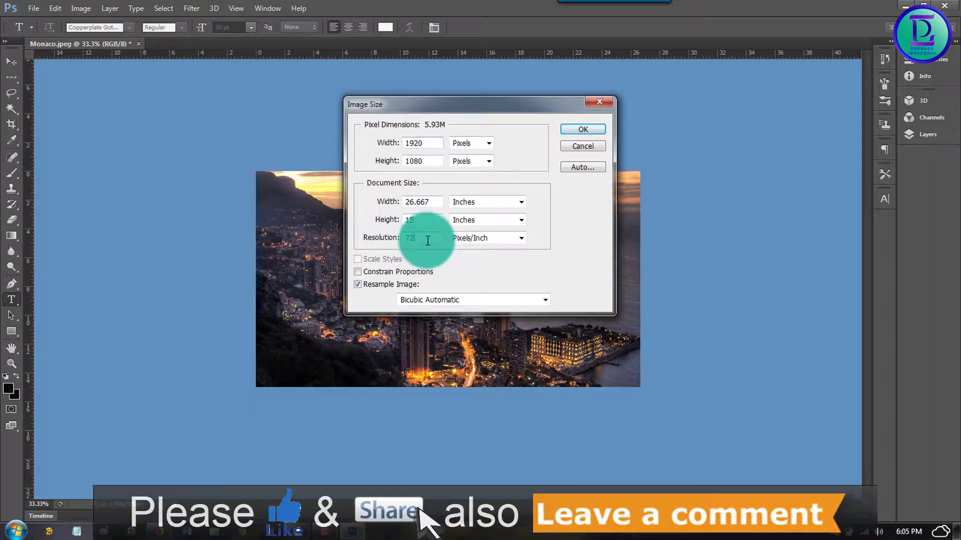
pyautogui.press('BackSpace')
pyautogui.press('Return')
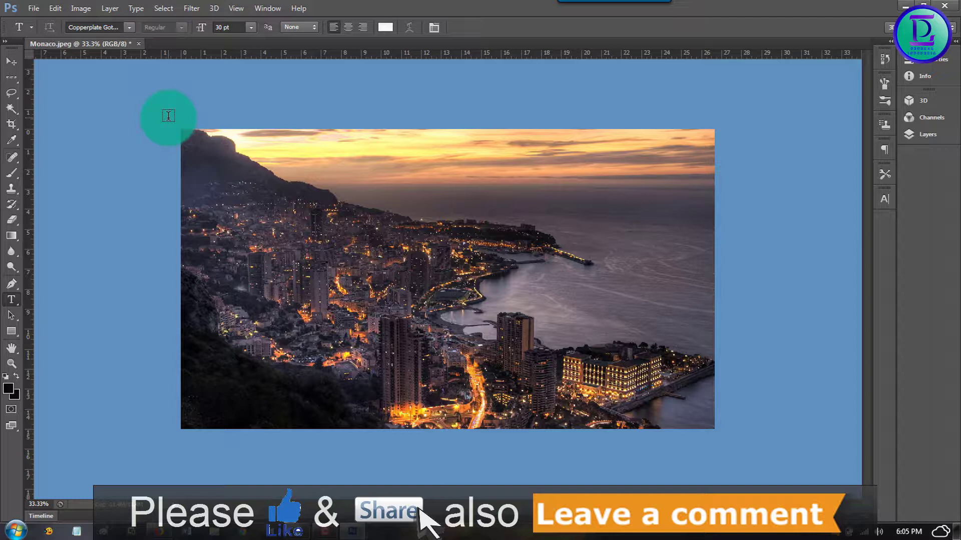
# Step: Set the Image Size to width 1920 and height 1080 pixels and apply it
pyautogui.click(83, 9)
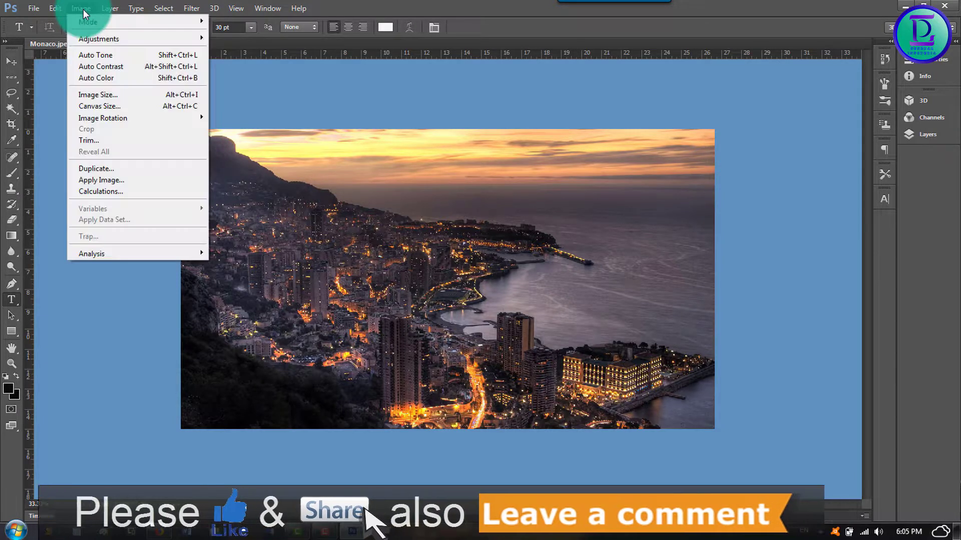
pyautogui.click(100, 93)
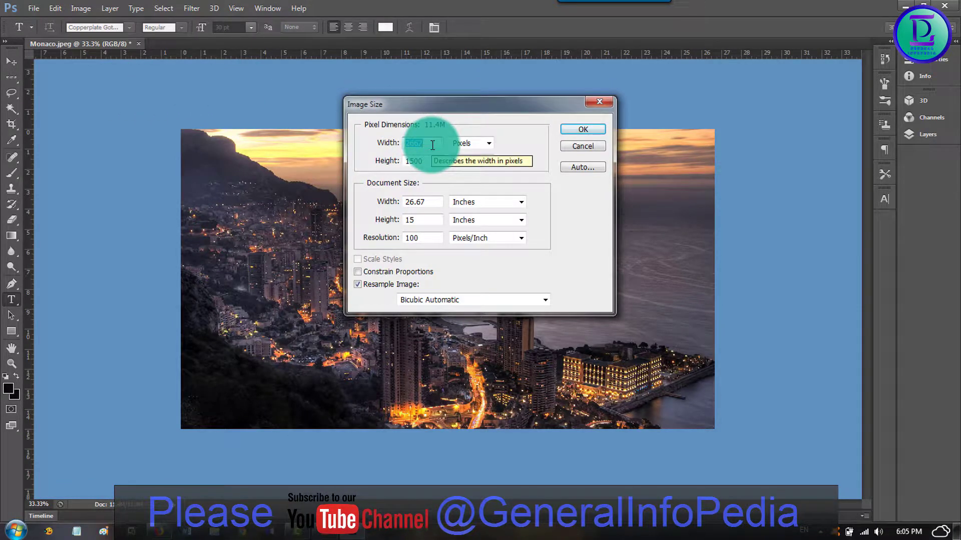
pyautogui.write('1920')
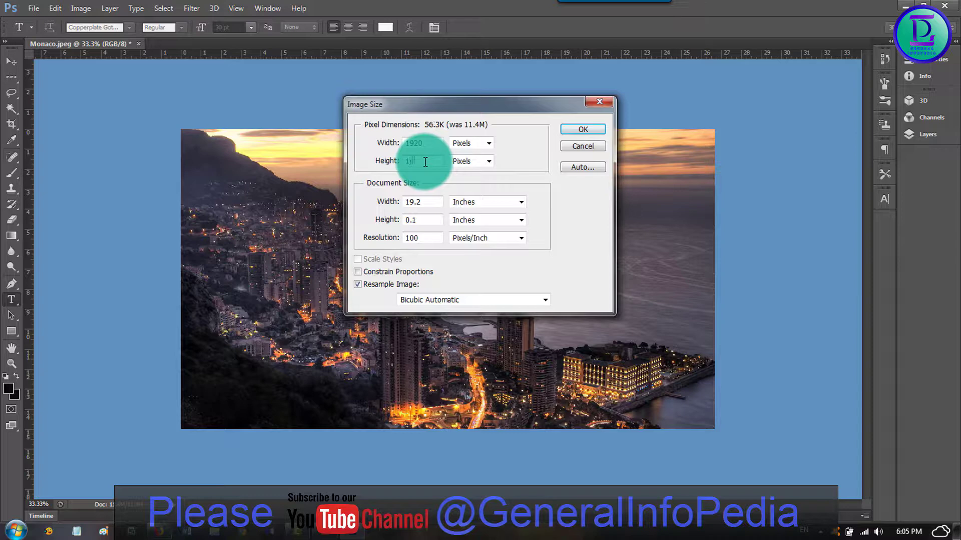
pyautogui.write('80')
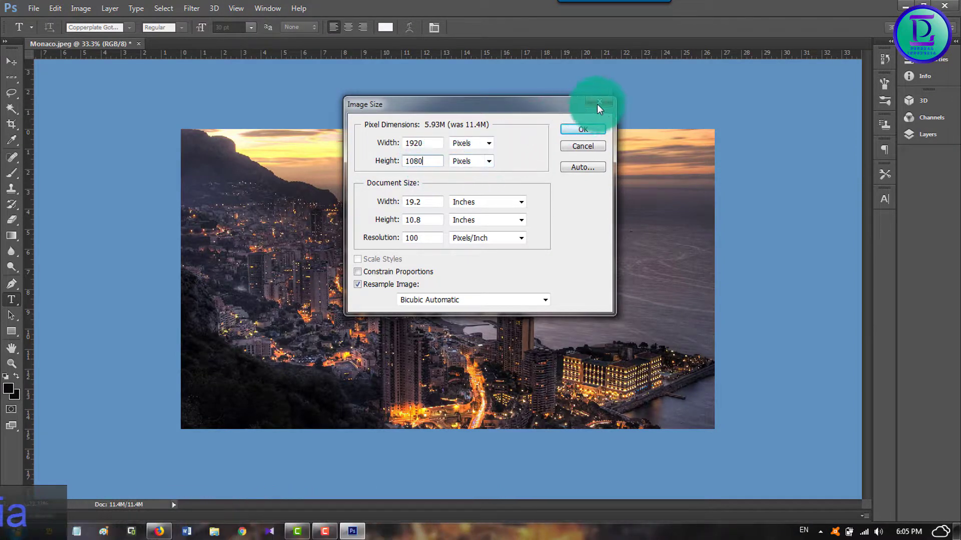
pyautogui.click(583, 130)
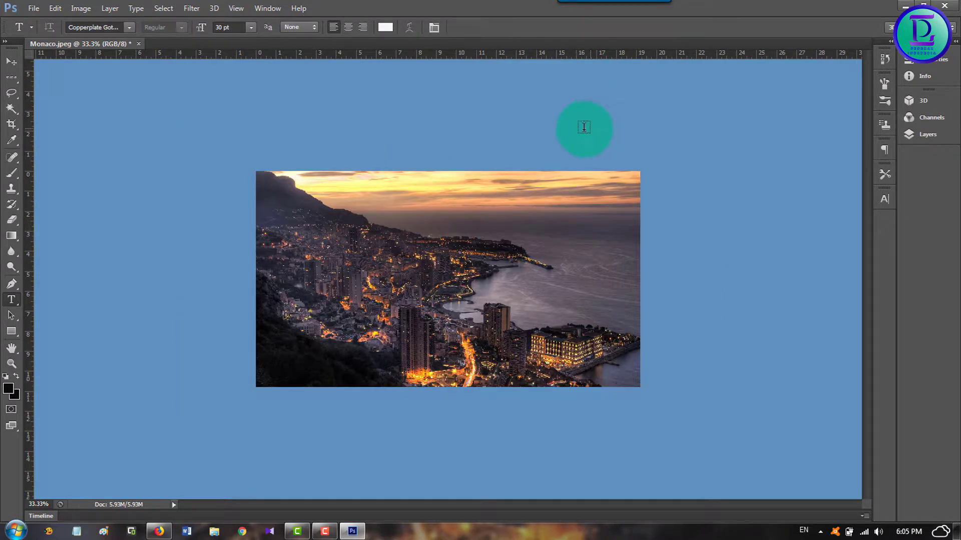
# Step: Save the image to the desktop as Monaco.png in PNG format, then minimize Photoshop
pyautogui.click(34, 8)
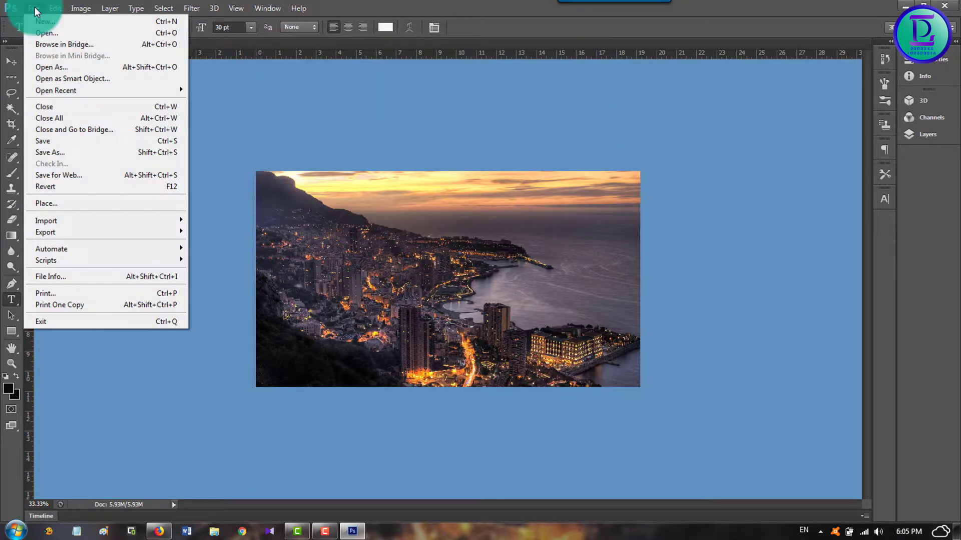
pyautogui.click(55, 152)
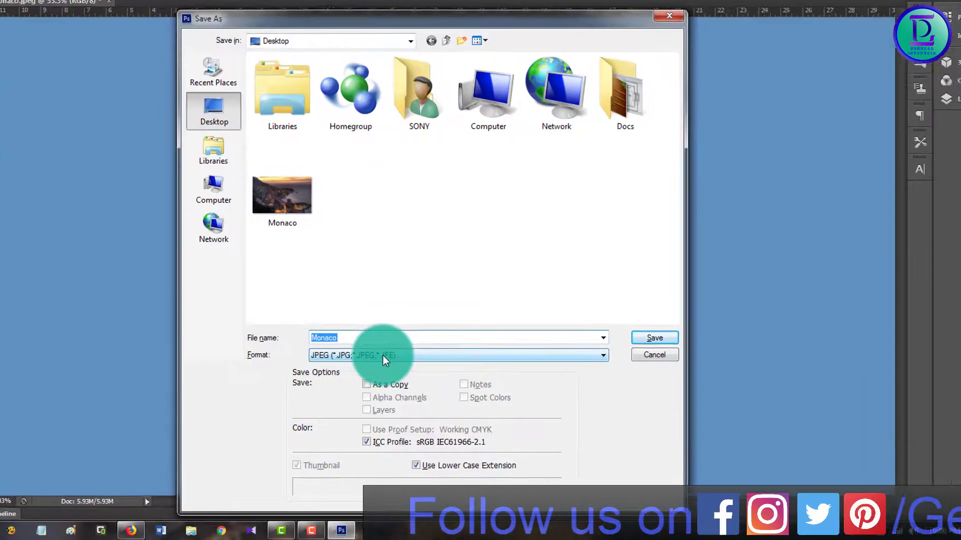
pyautogui.click(392, 370)
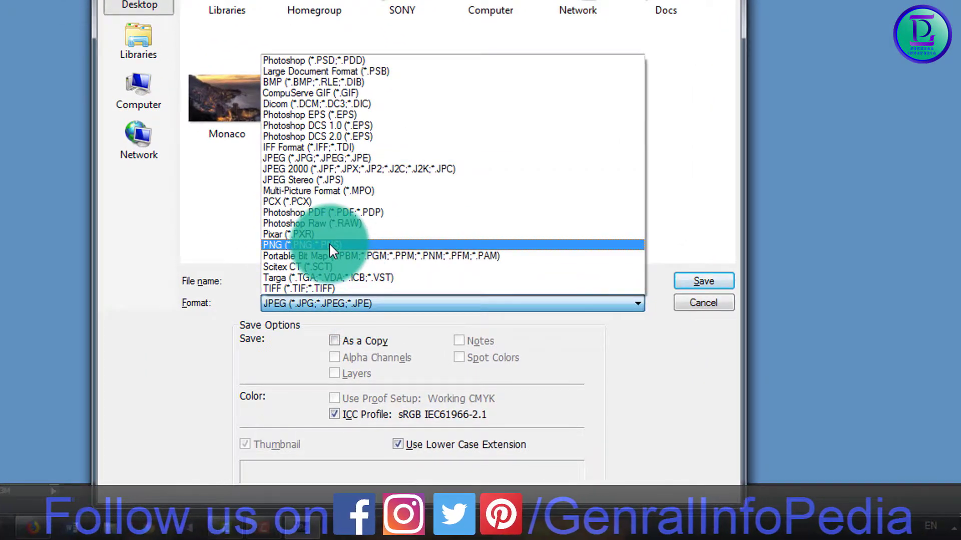
pyautogui.click(329, 243)
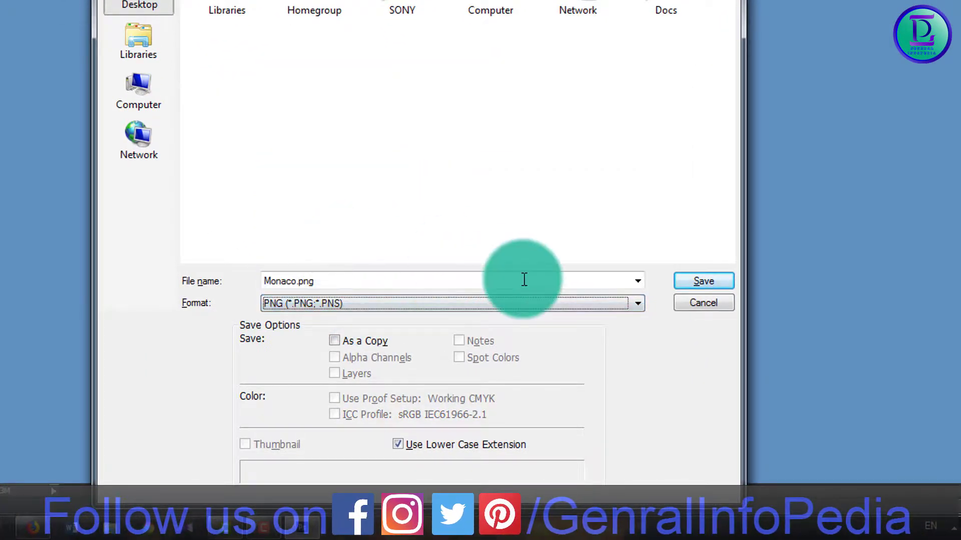
pyautogui.click(702, 282)
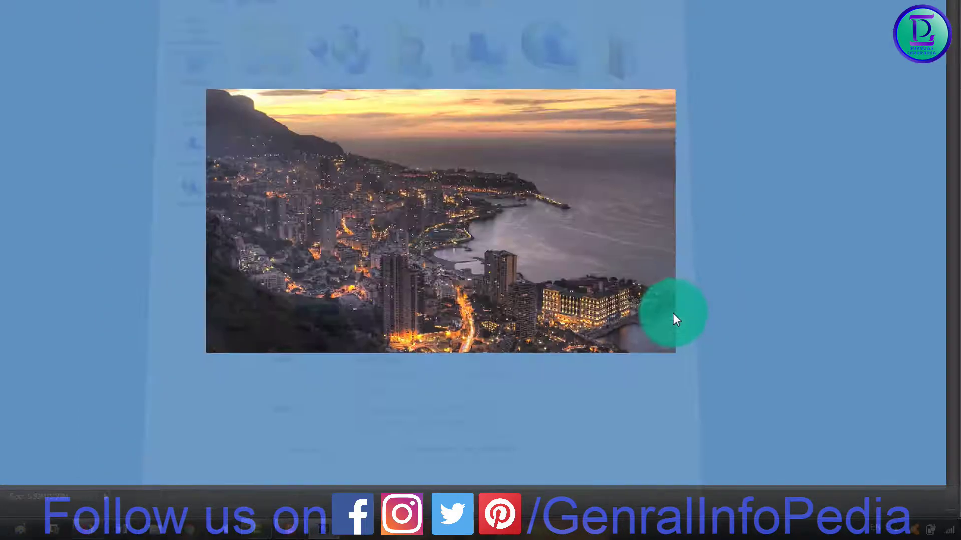
pyautogui.click(522, 165)
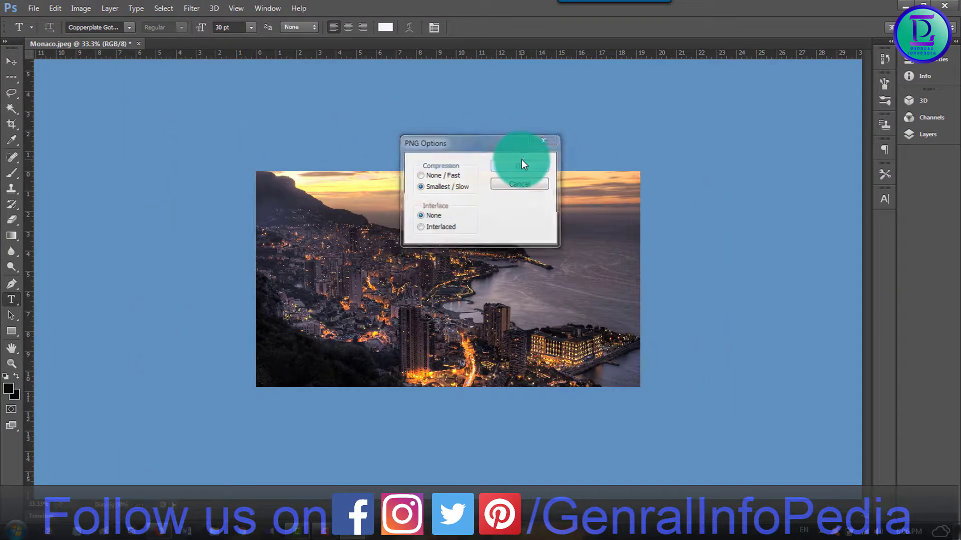
pyautogui.click(904, 6)
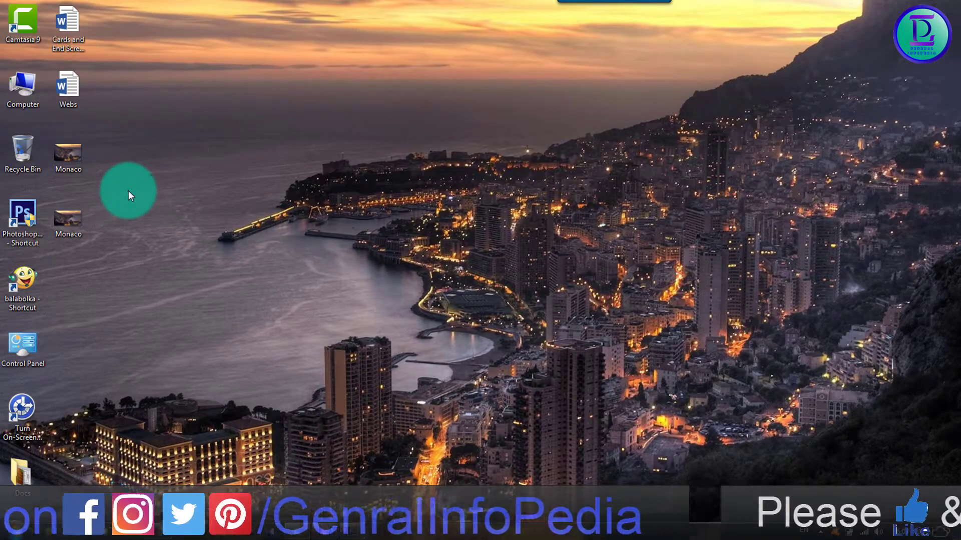
pyautogui.click(68, 165)
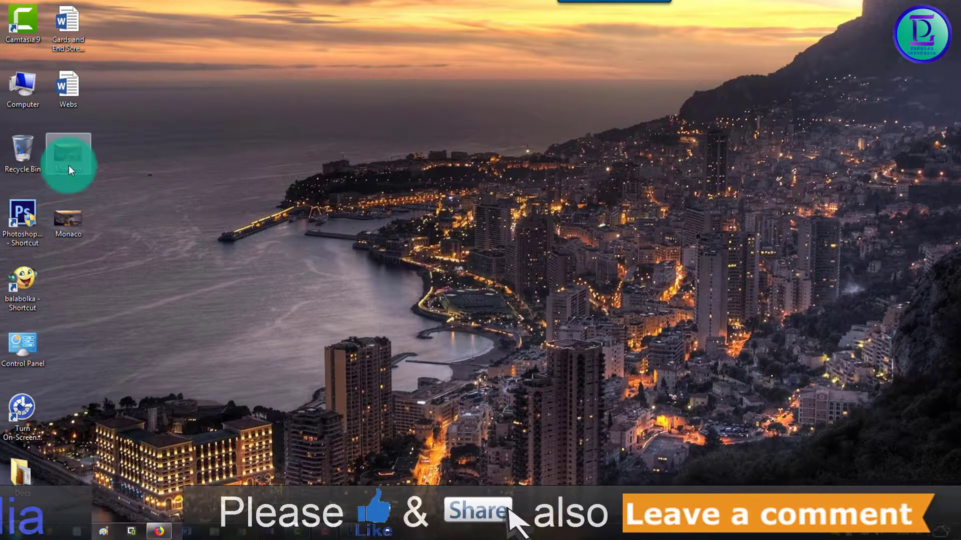
pyautogui.rightClick(68, 165)
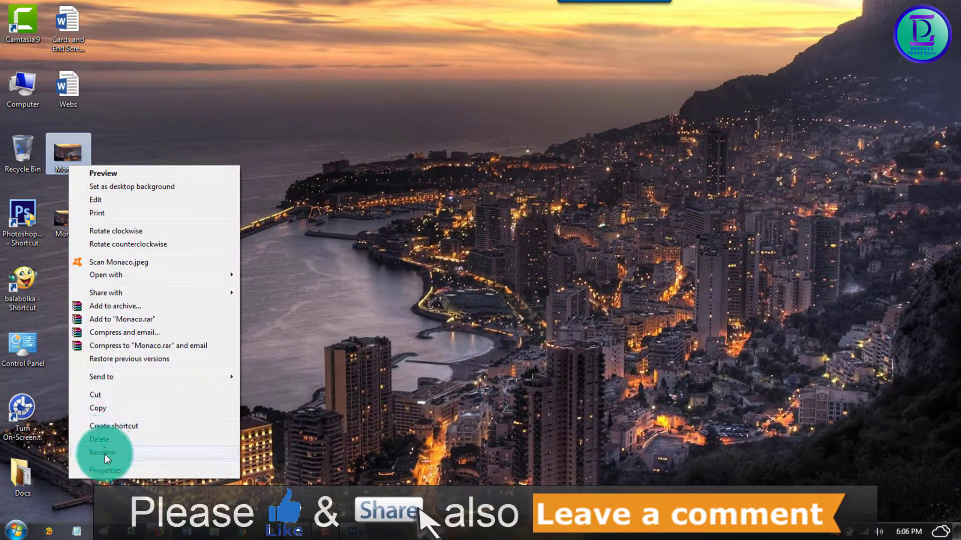
pyautogui.click(110, 470)
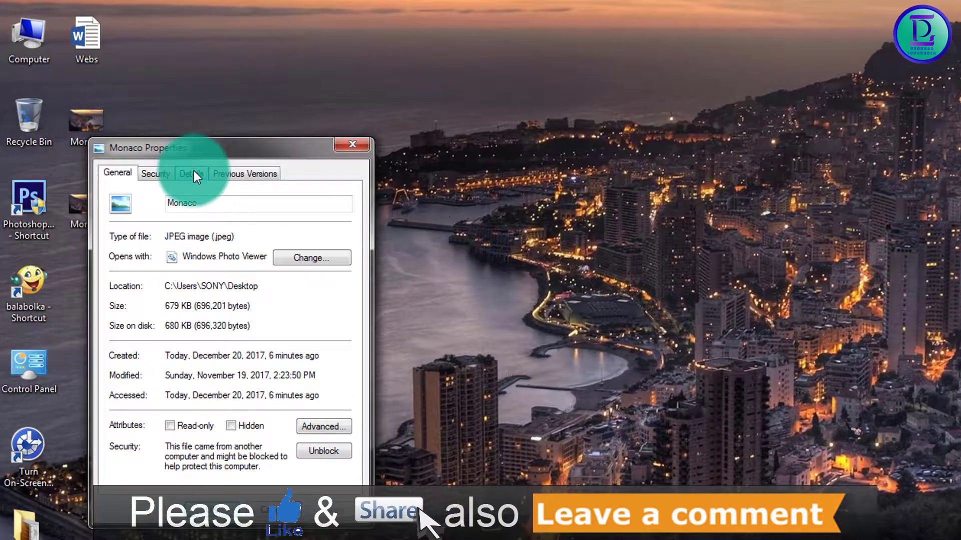
pyautogui.click(152, 194)
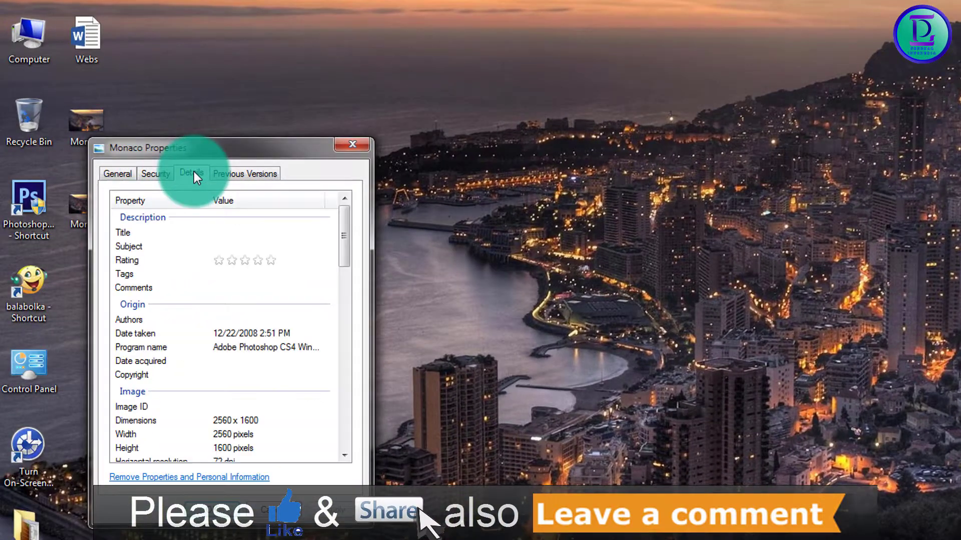
pyautogui.click(248, 360)
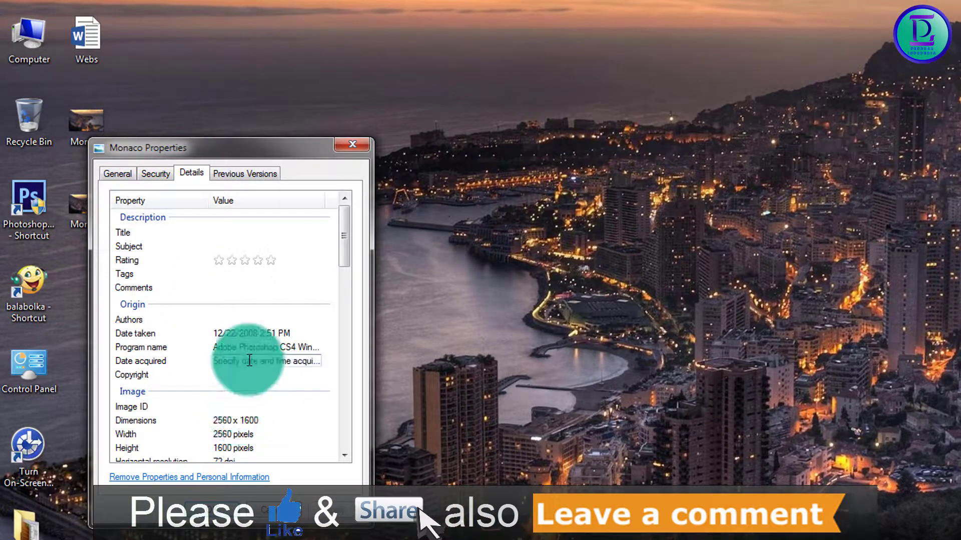
pyautogui.click(235, 420)
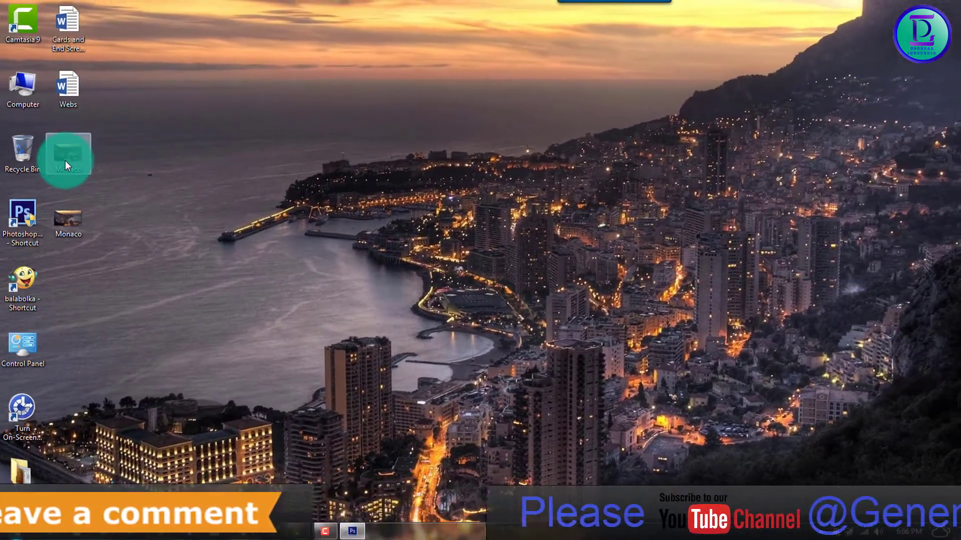
pyautogui.doubleClick(65, 161)
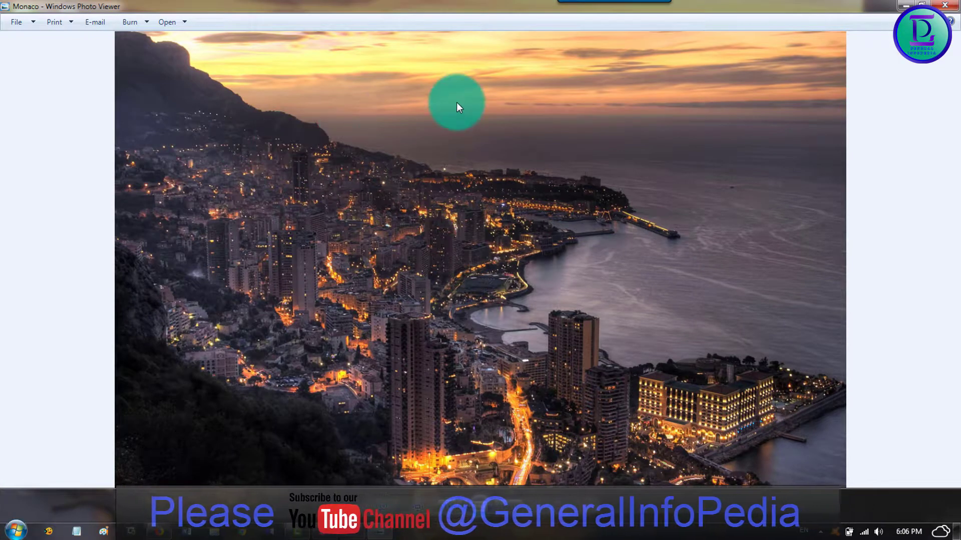
pyautogui.click(950, 7)
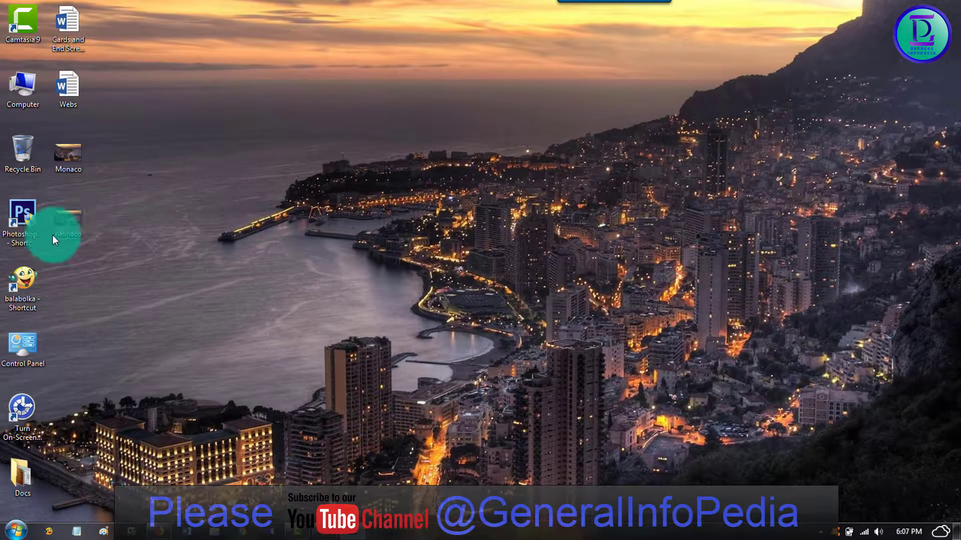
pyautogui.rightClick(65, 227)
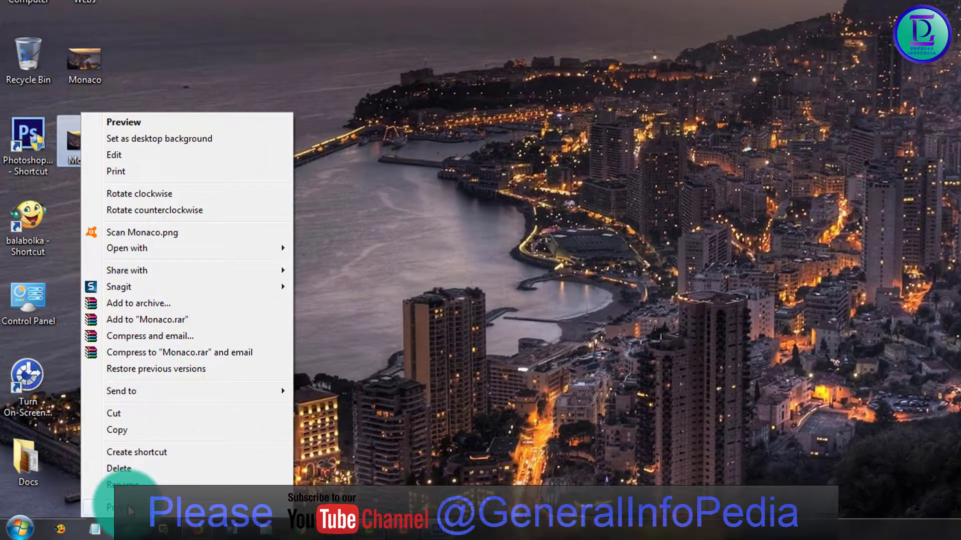
pyautogui.click(130, 508)
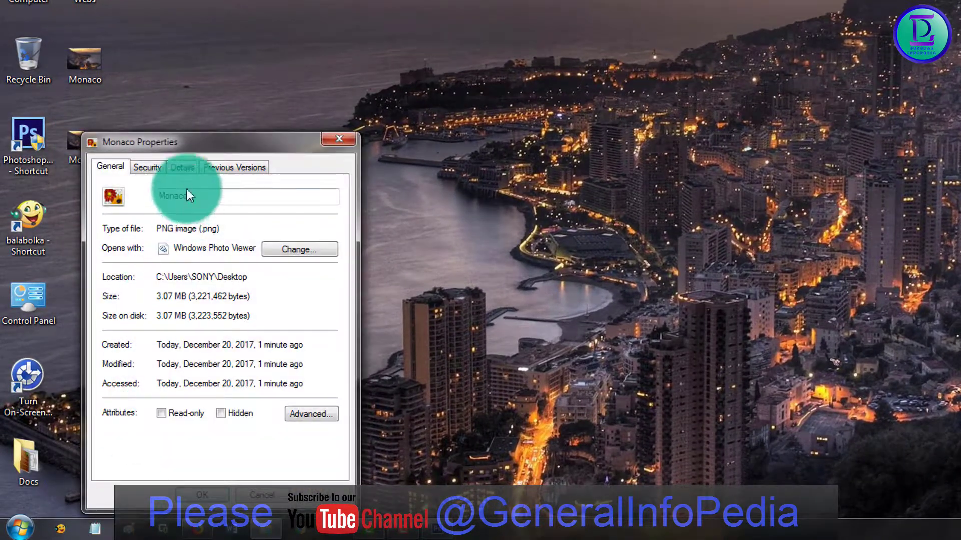
pyautogui.click(183, 167)
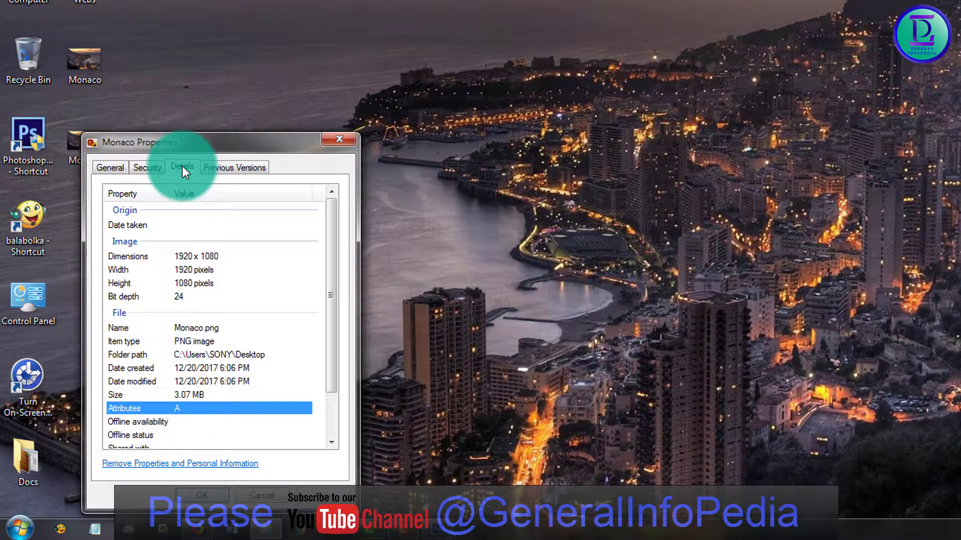
pyautogui.click(209, 255)
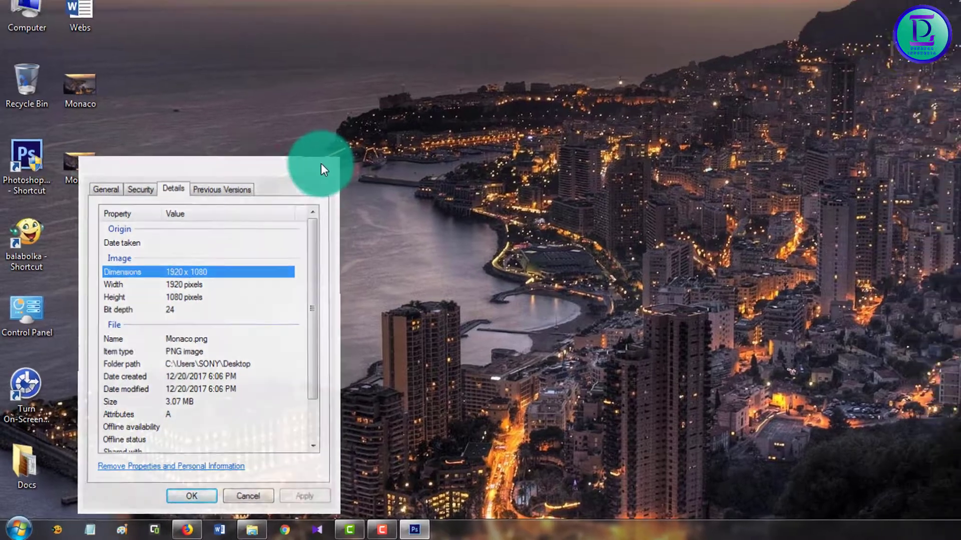
pyautogui.click(340, 139)
pyautogui.doubleClick(83, 225)
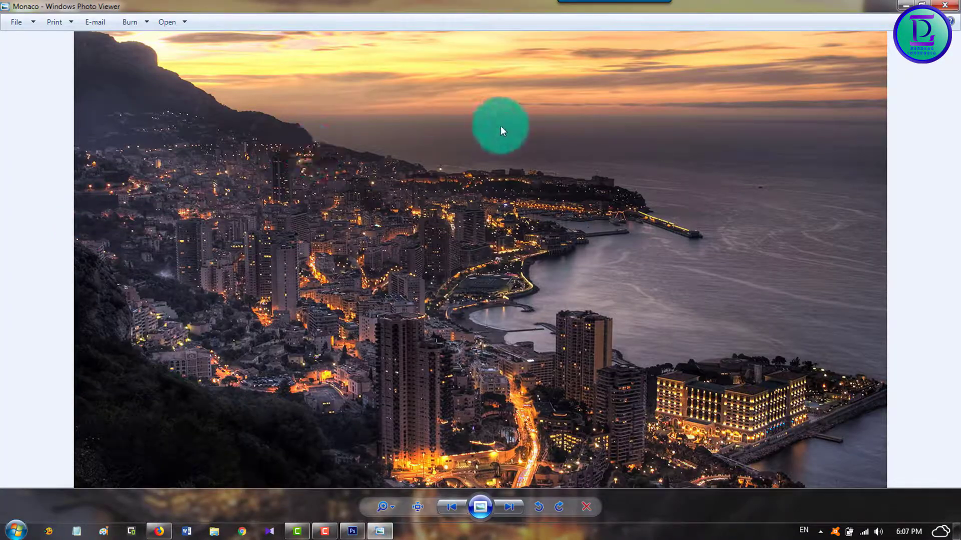
pyautogui.click(947, 8)
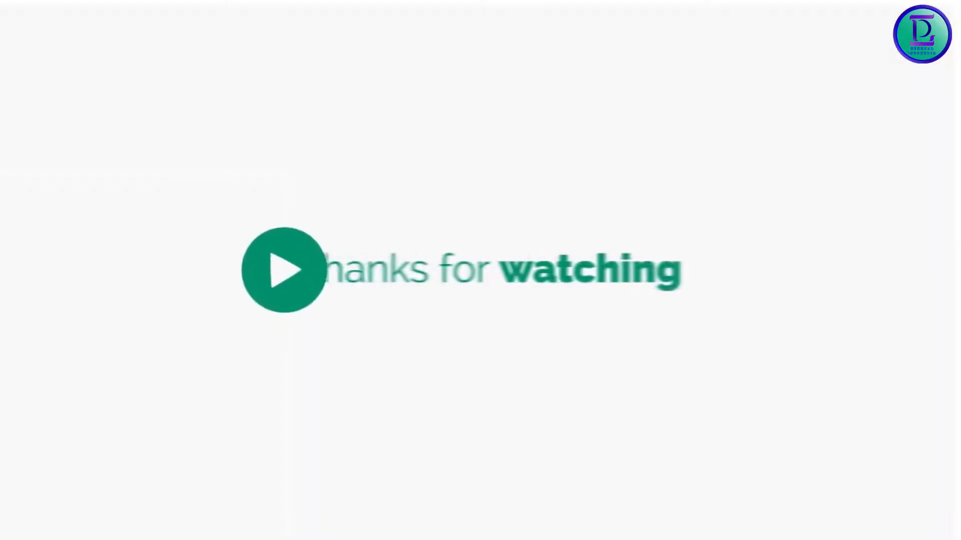